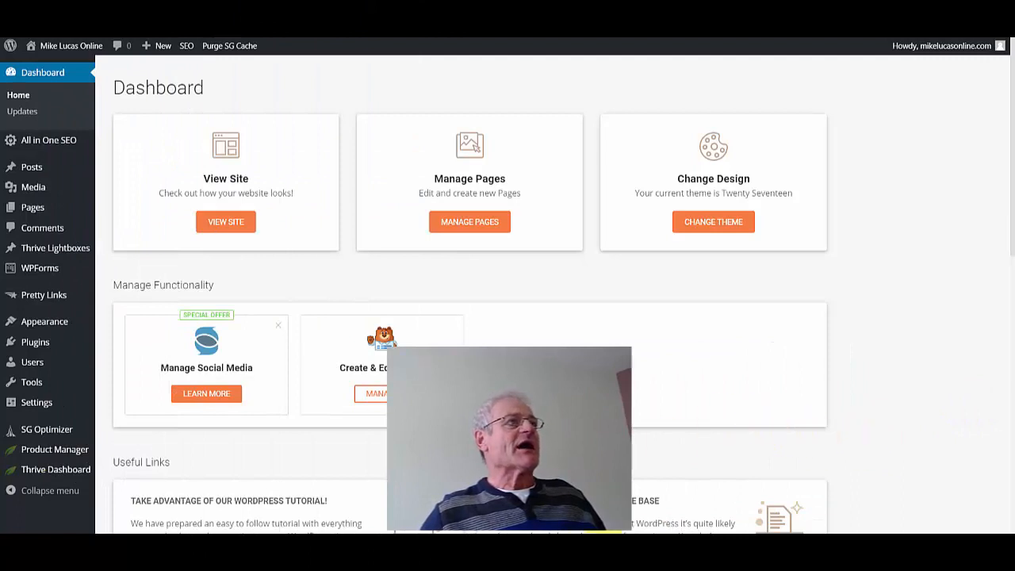
# Step: Open the Hyperlink Design Animation page for editing in Thrive Architect, leaving the WordPress page editor
pyautogui.moveTo(68, 469)
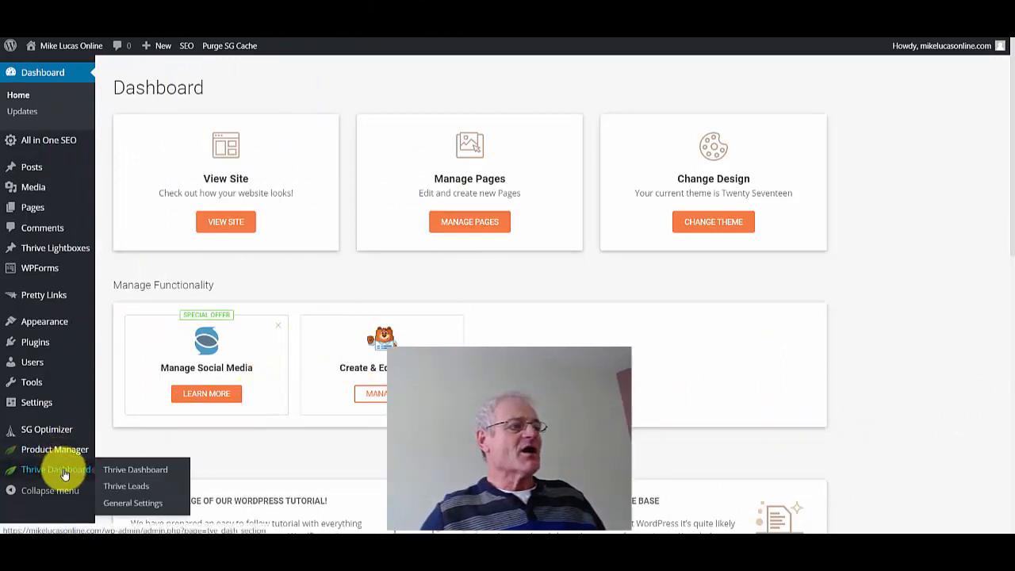
pyautogui.click(133, 473)
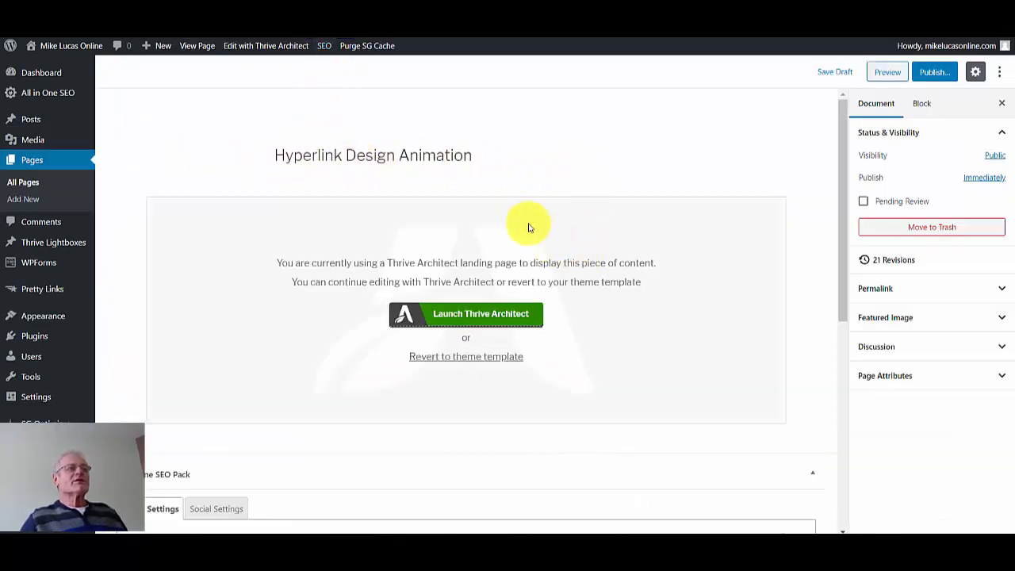
pyautogui.click(511, 317)
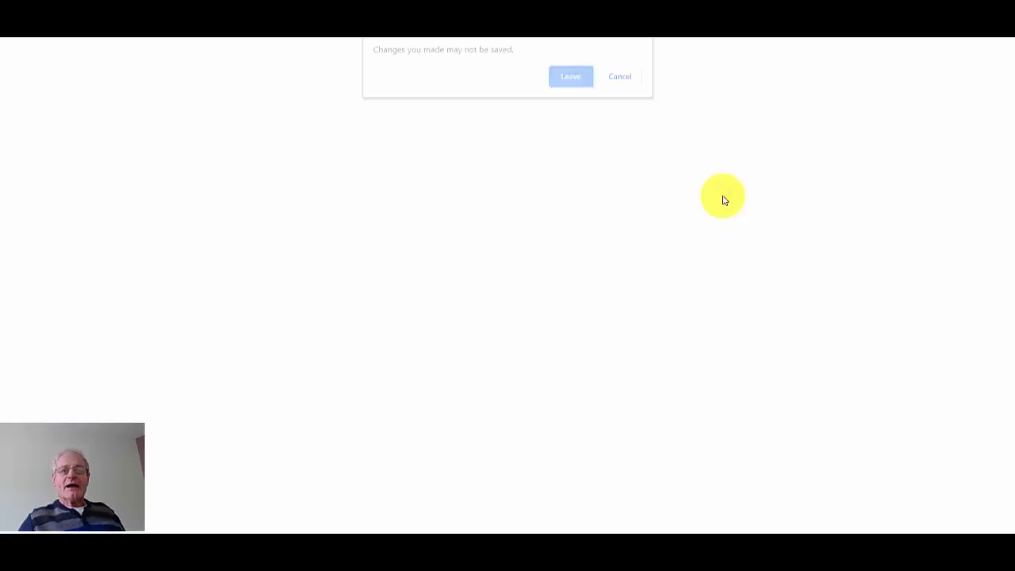
pyautogui.click(570, 81)
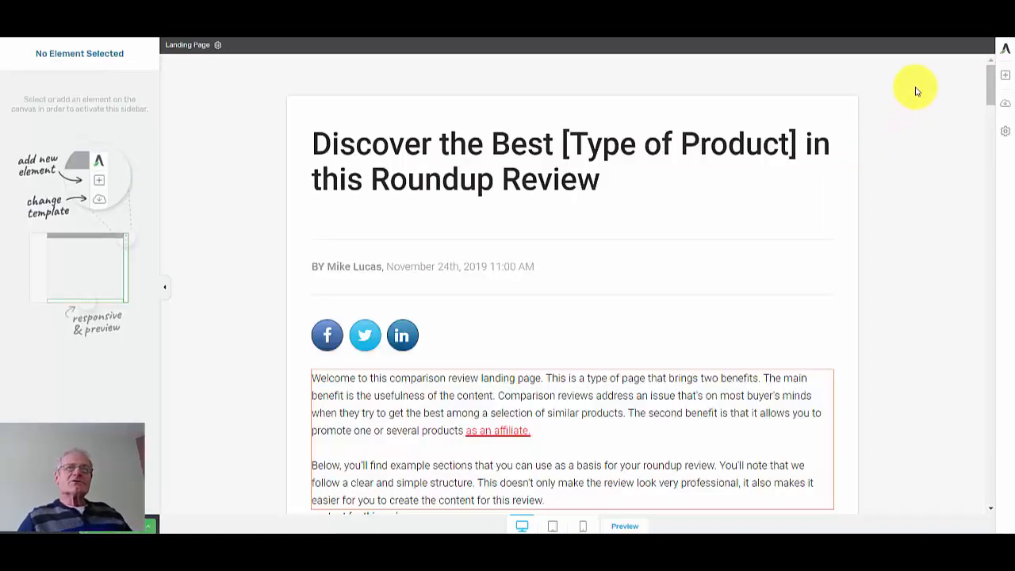
# Step: Add a Custom Menu element at the top of the landing page, above the headline
pyautogui.click(1006, 79)
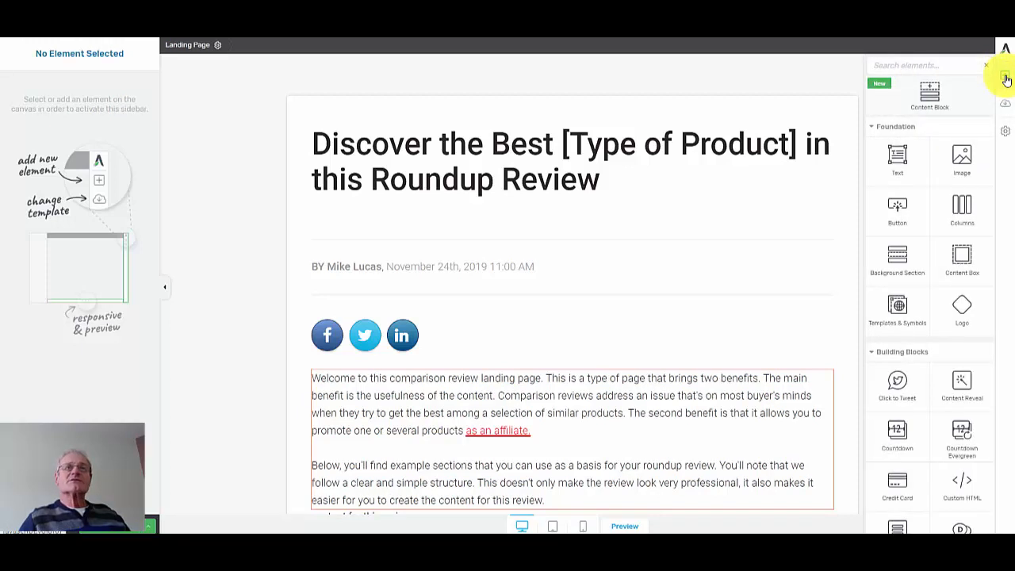
pyautogui.scroll(-3, 955, 156)
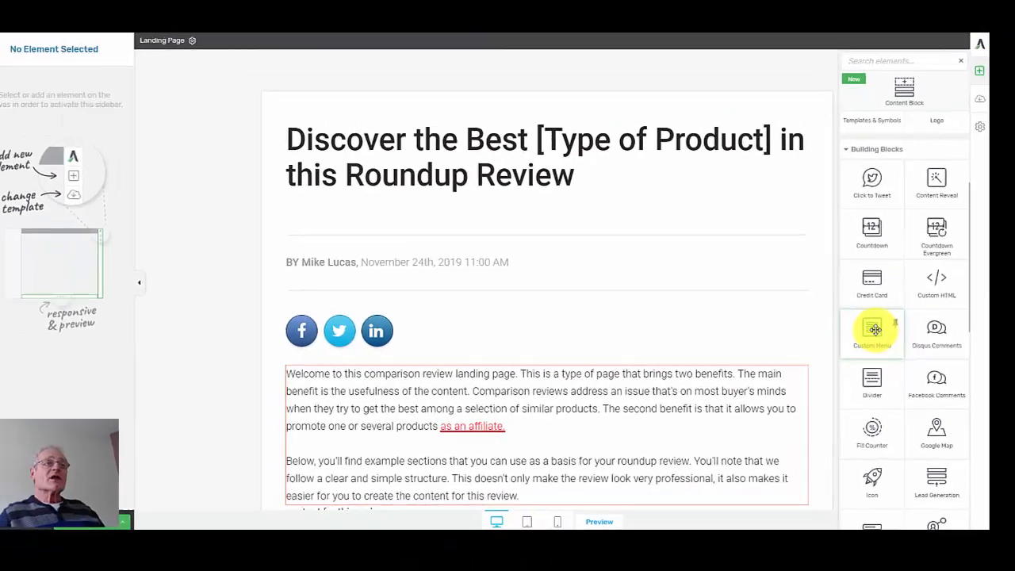
pyautogui.moveTo(874, 329); pyautogui.dragTo(516, 86)
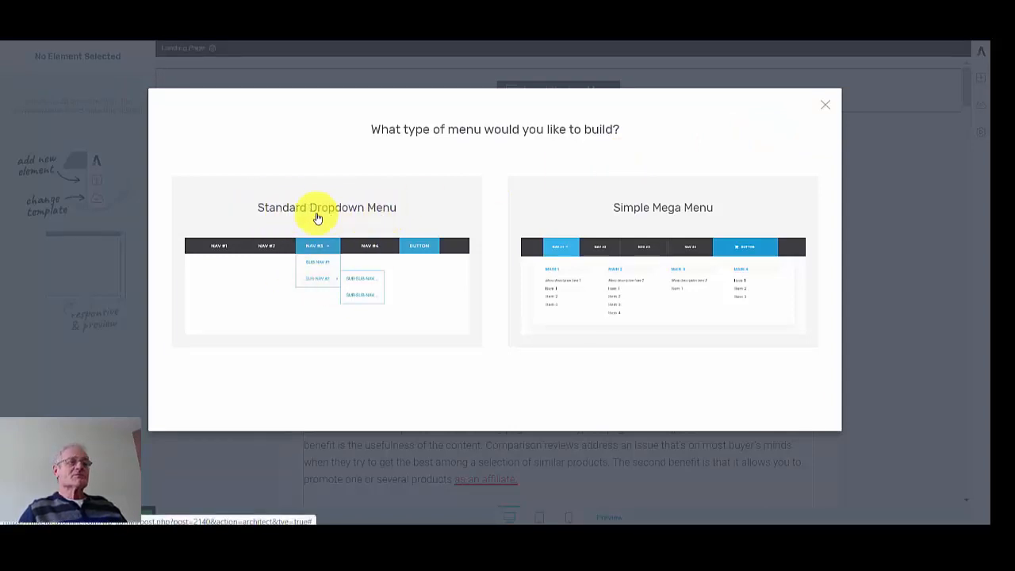
# Step: Build the menu as a Standard Dropdown Menu with a custom menu source and the Dropdown 02 template
pyautogui.click(317, 219)
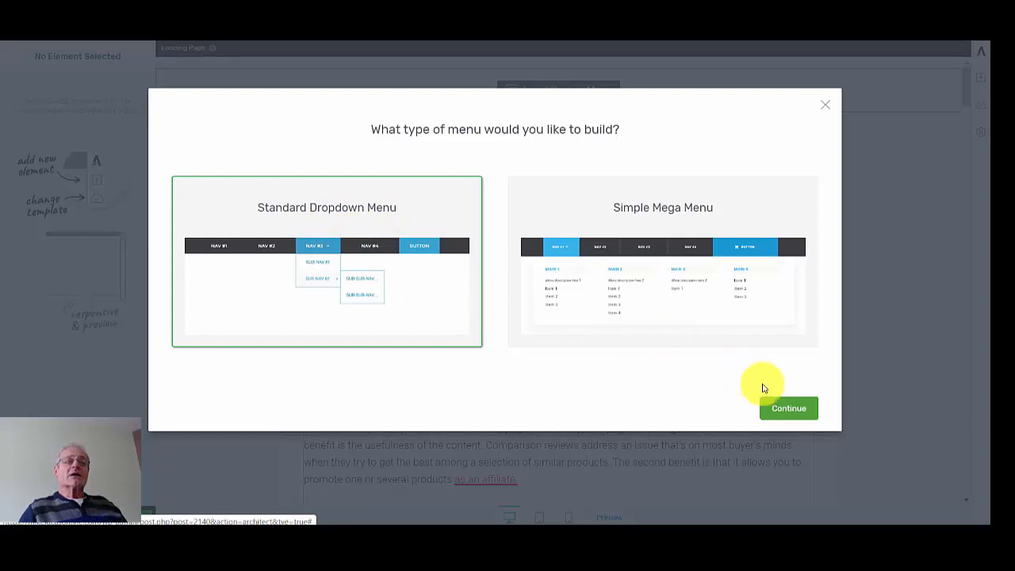
pyautogui.click(788, 411)
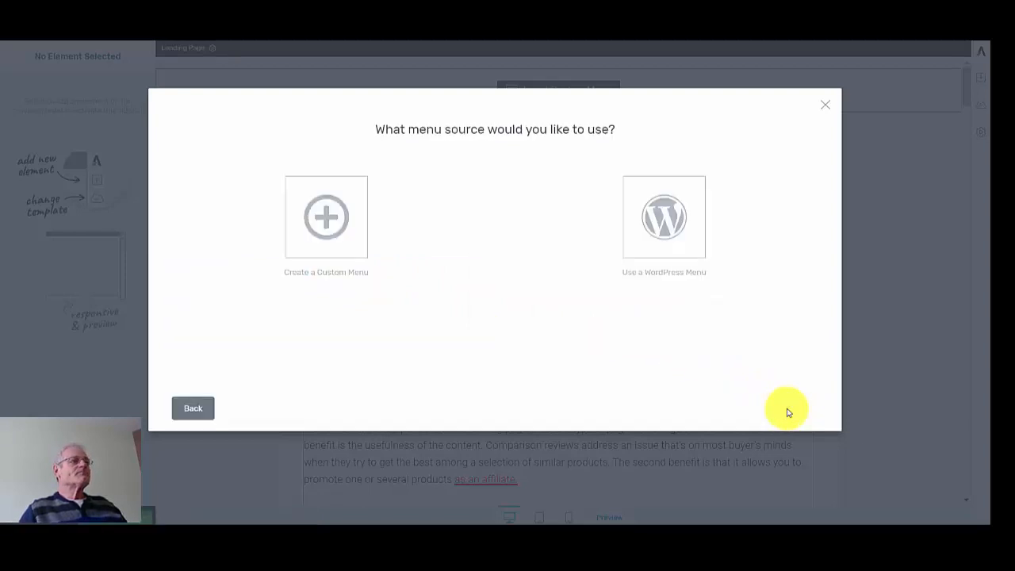
pyautogui.click(324, 230)
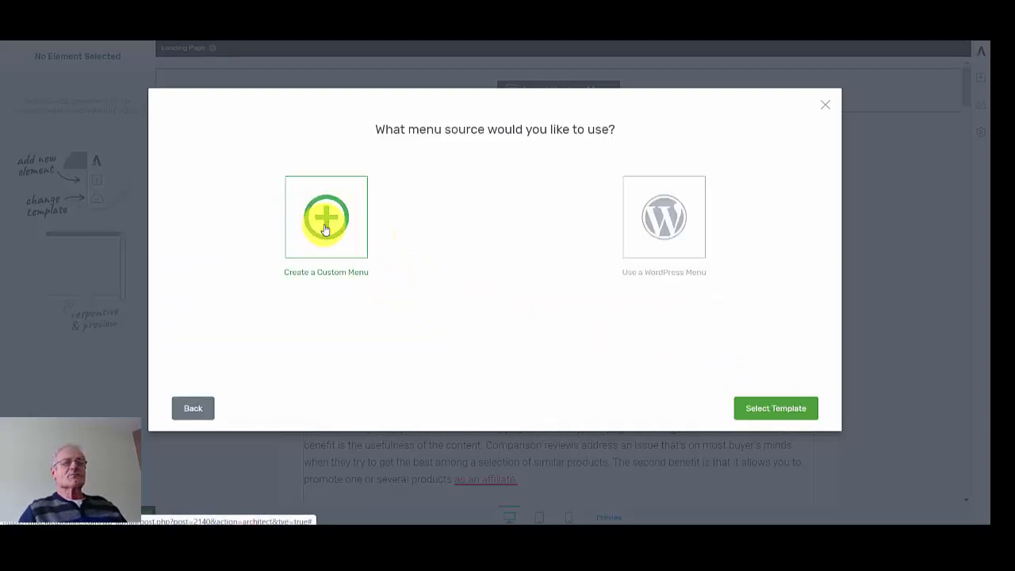
pyautogui.click(788, 411)
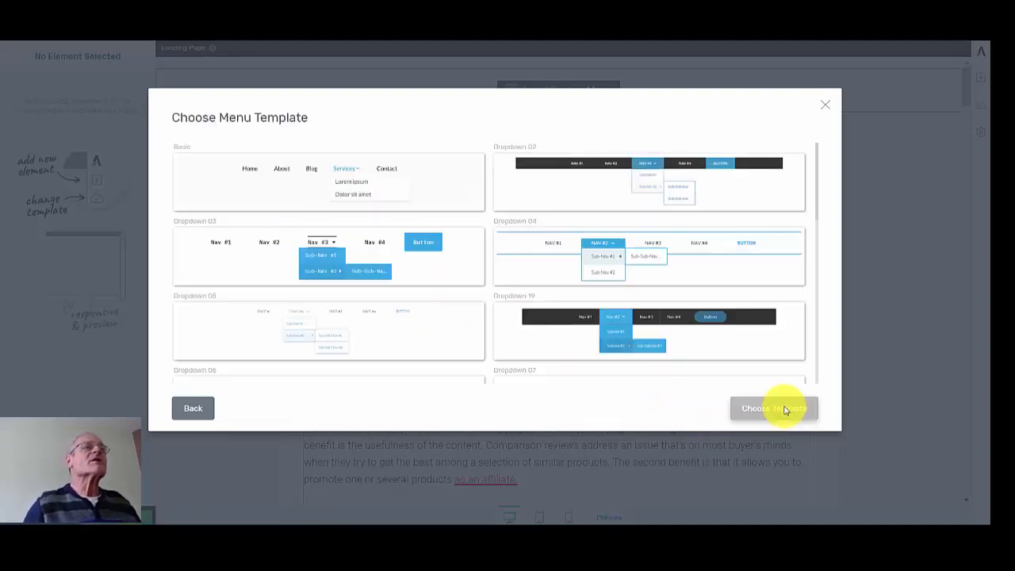
pyautogui.click(591, 189)
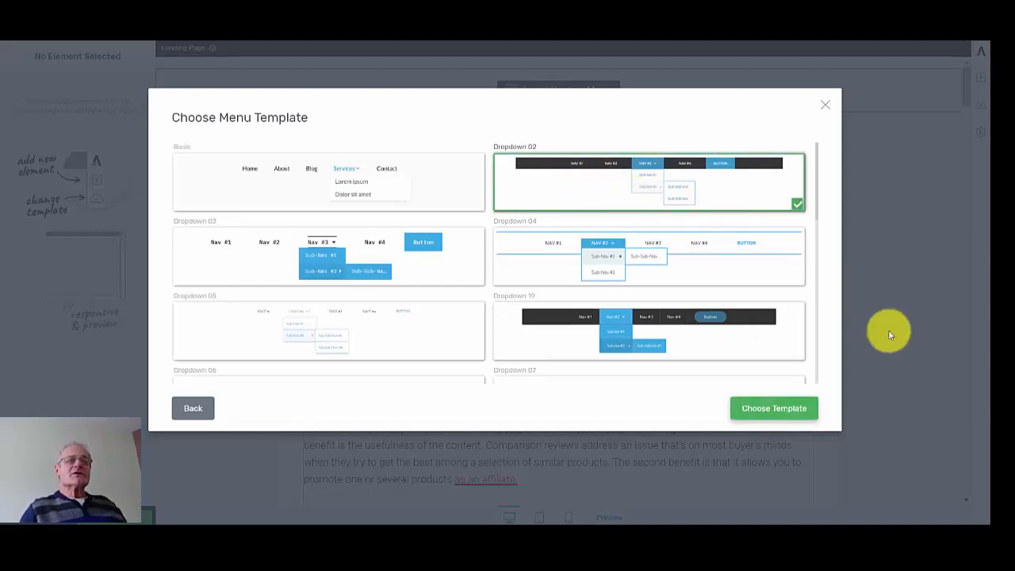
pyautogui.click(770, 408)
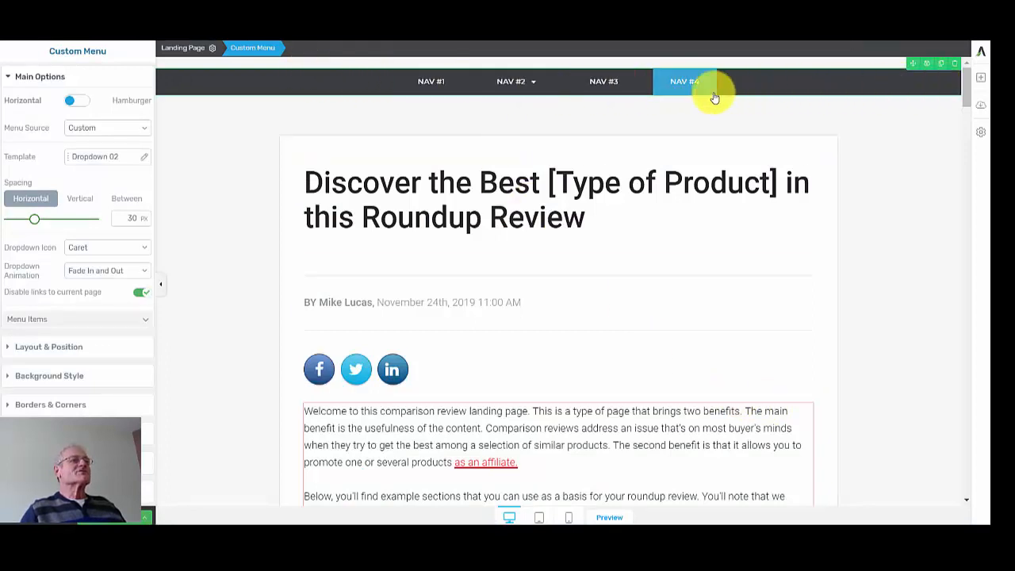
# Step: Rename the NAV #1 menu item as OFFER
pyautogui.click(448, 82)
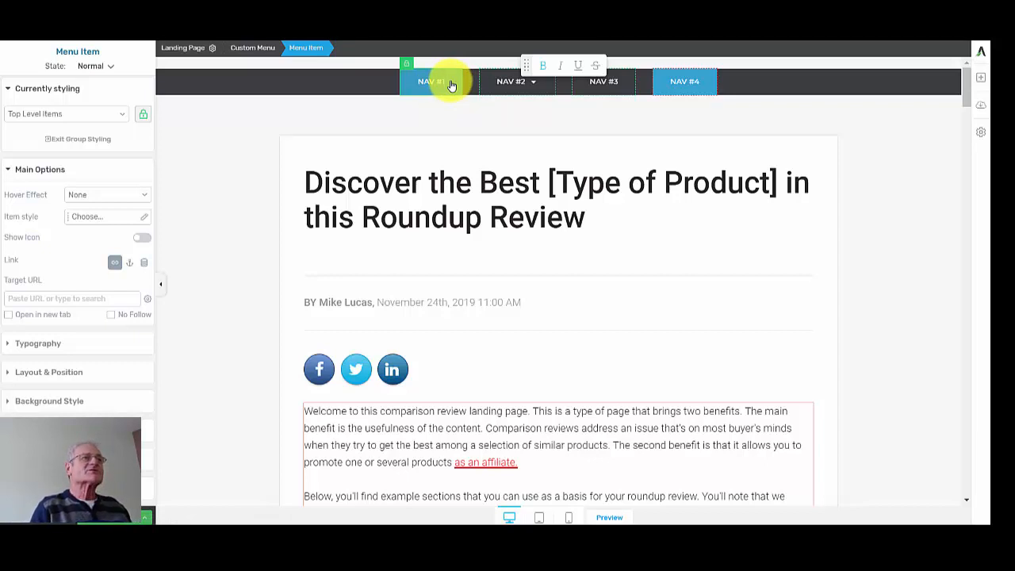
pyautogui.press('BackSpace')
pyautogui.press('BackSpace')
pyautogui.press('BackSpace')
pyautogui.press('BackSpace')
pyautogui.press('BackSpace')
pyautogui.press('BackSpace')
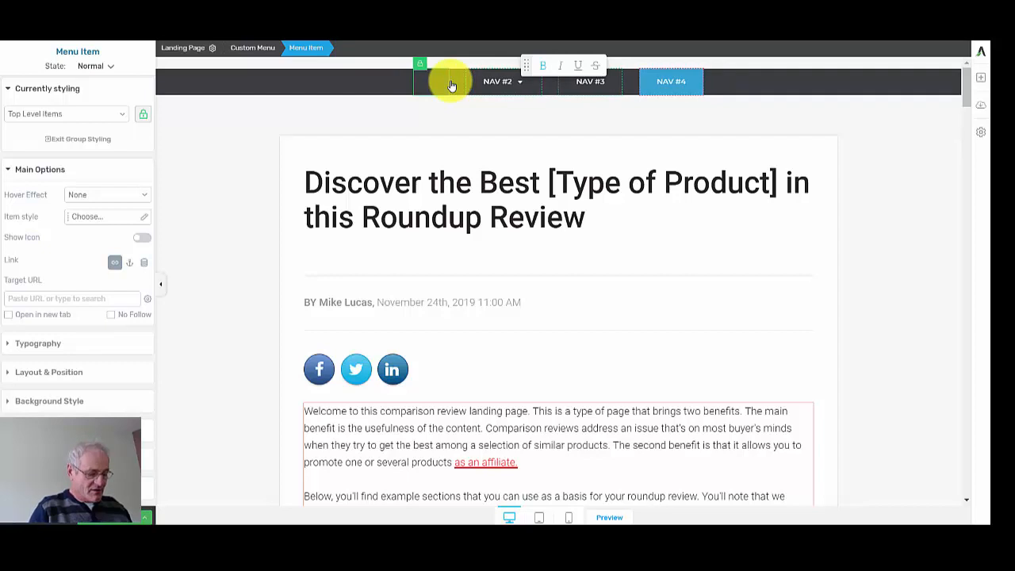
pyautogui.write('OFFER')
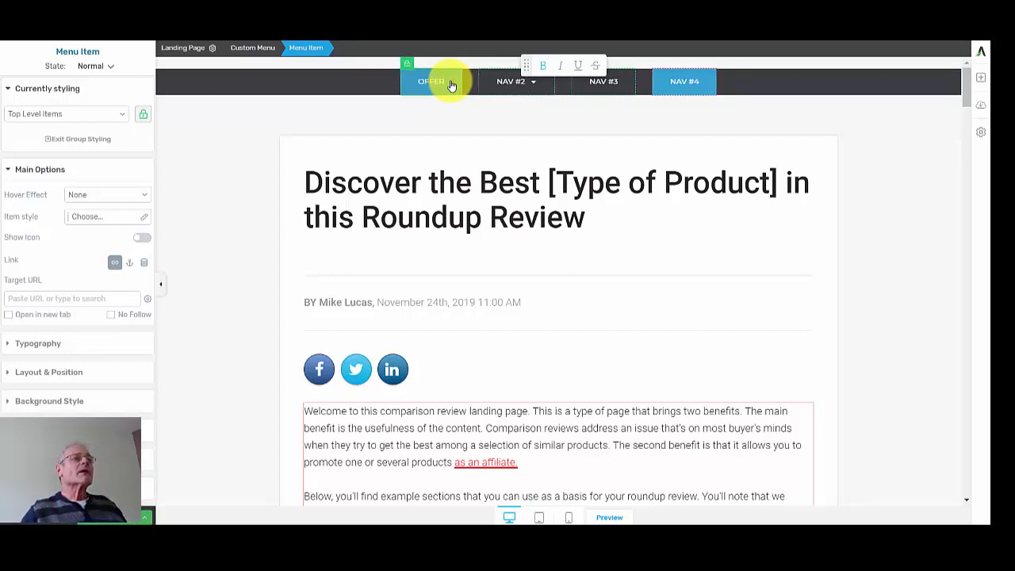
pyautogui.click(440, 106)
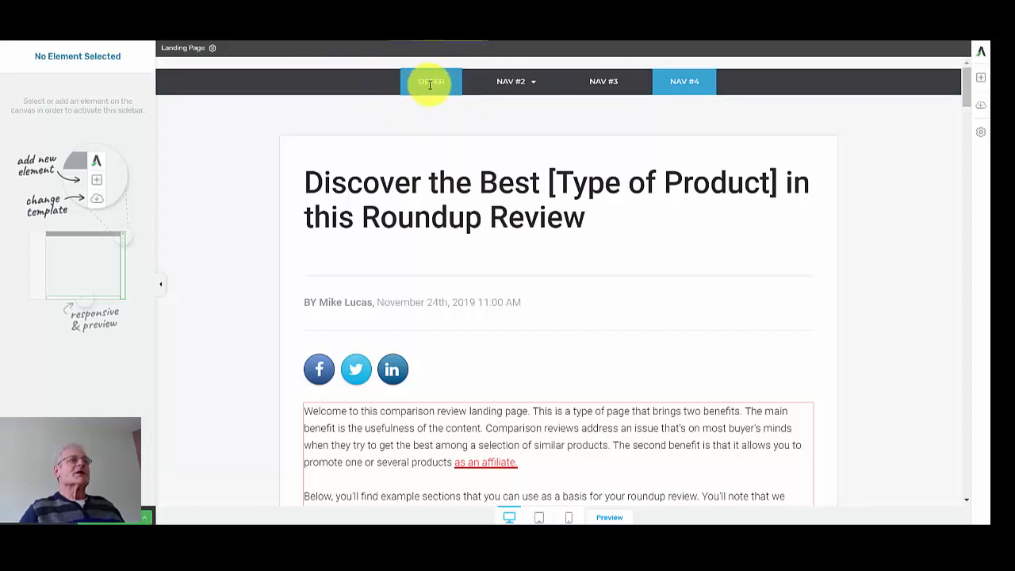
# Step: Add a jumplink from the OFFER menu item to the "Thrive Architect Best WordPress Plugin" text in the WINNER box
pyautogui.click(430, 83)
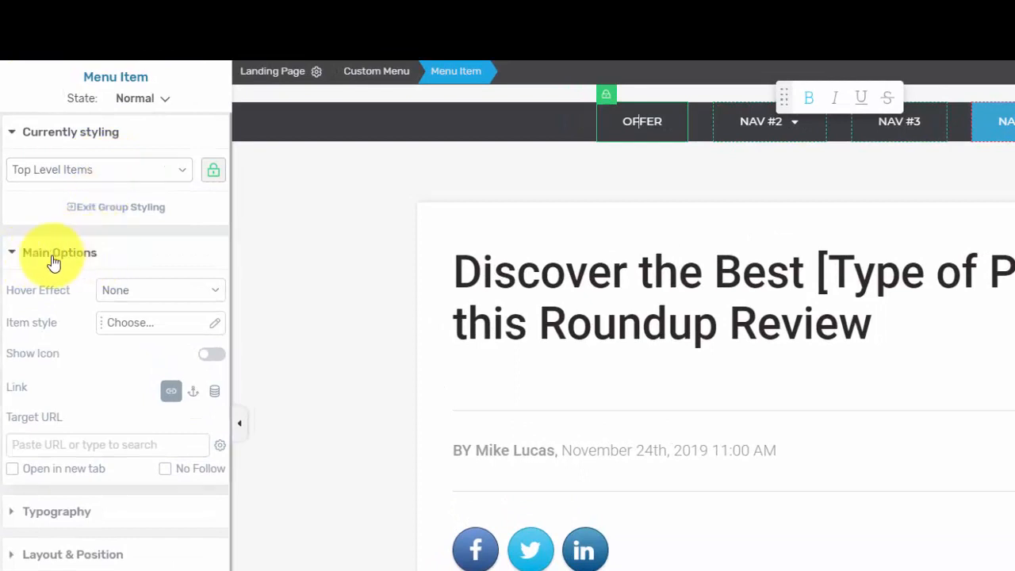
pyautogui.click(196, 396)
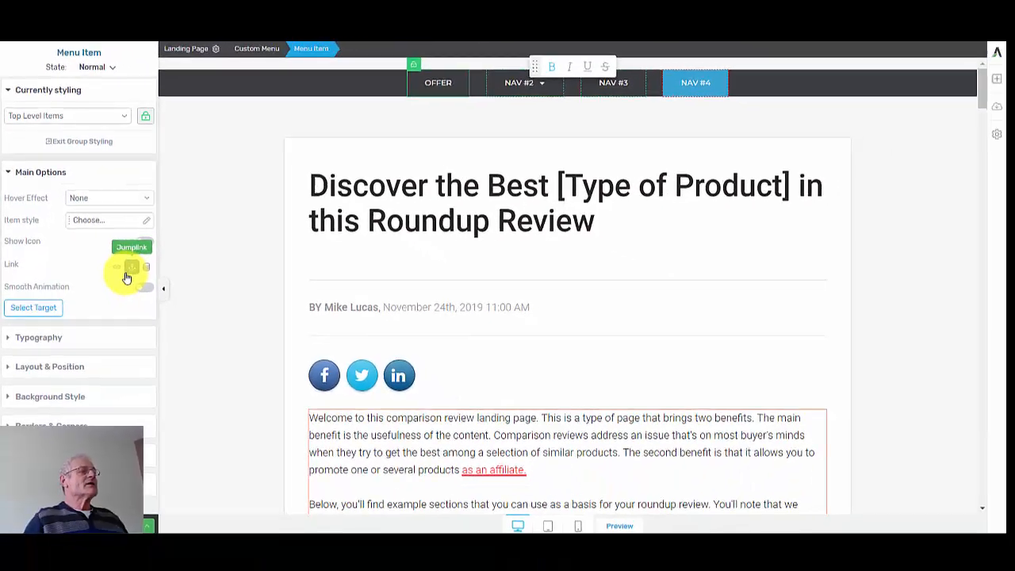
pyautogui.click(32, 305)
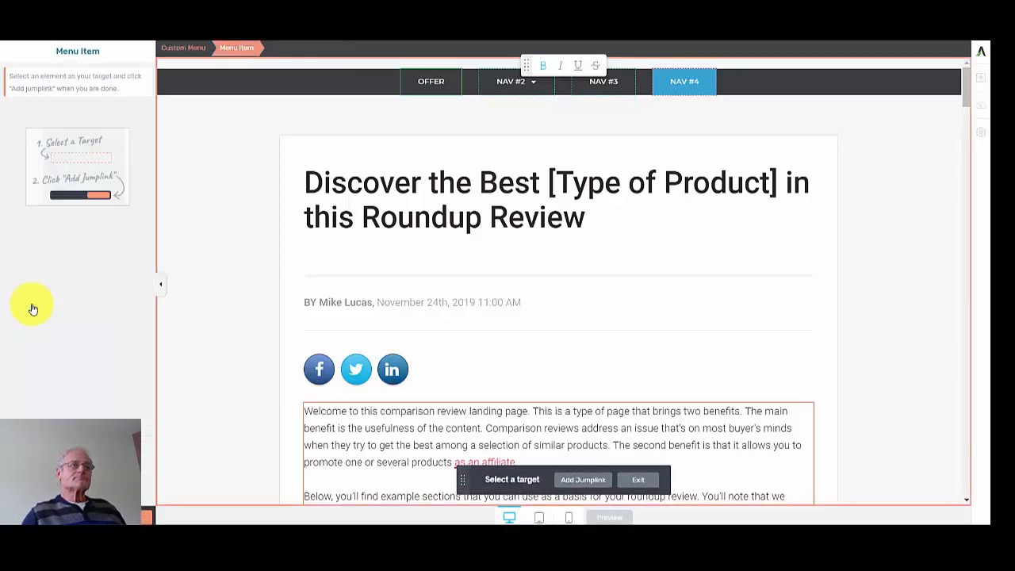
pyautogui.scroll(-15, 551, 304)
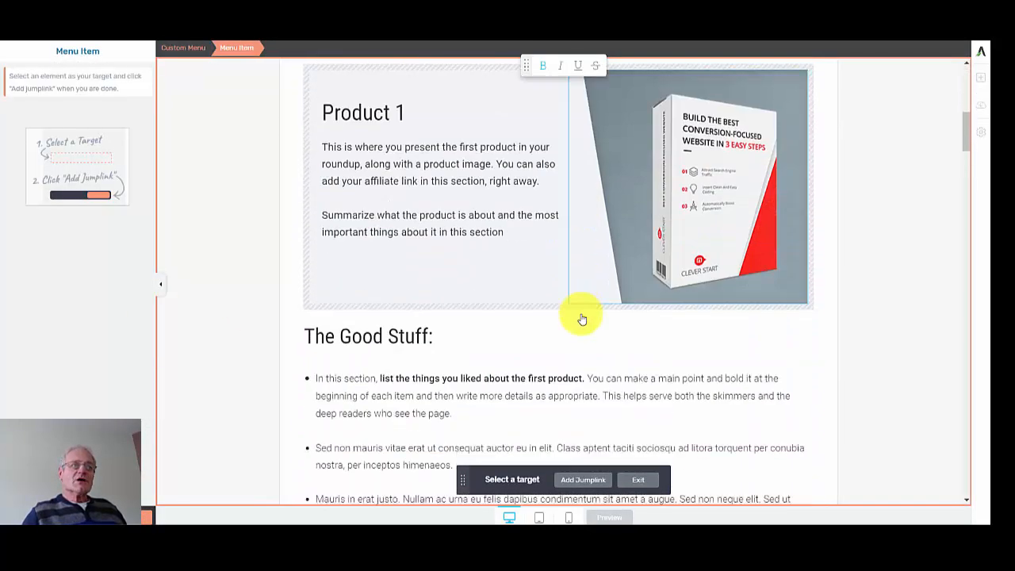
pyautogui.scroll(4, 579, 330)
pyautogui.scroll(-3, 575, 337)
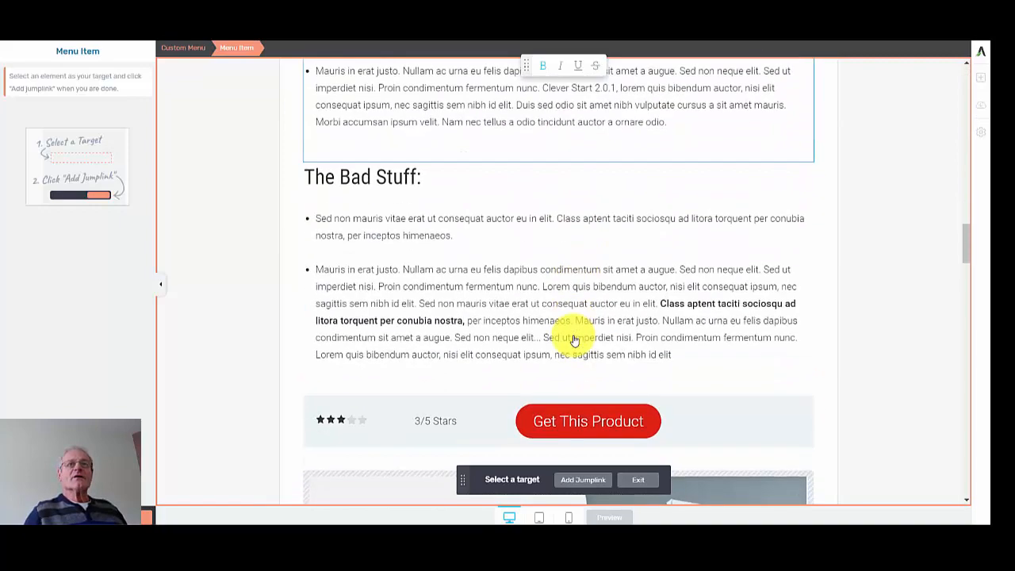
pyautogui.scroll(-20, 943, 317)
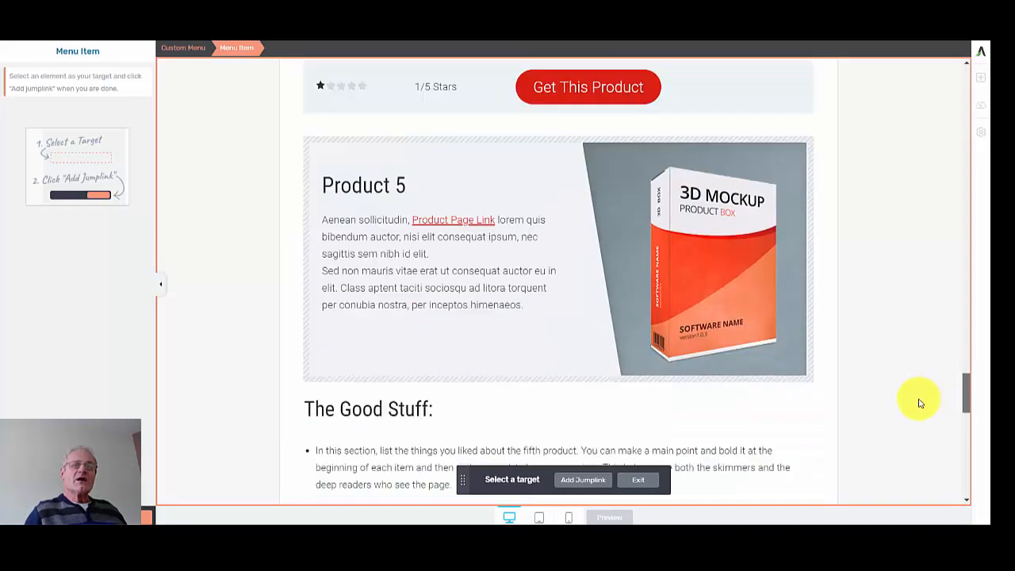
pyautogui.scroll(-3, 909, 462)
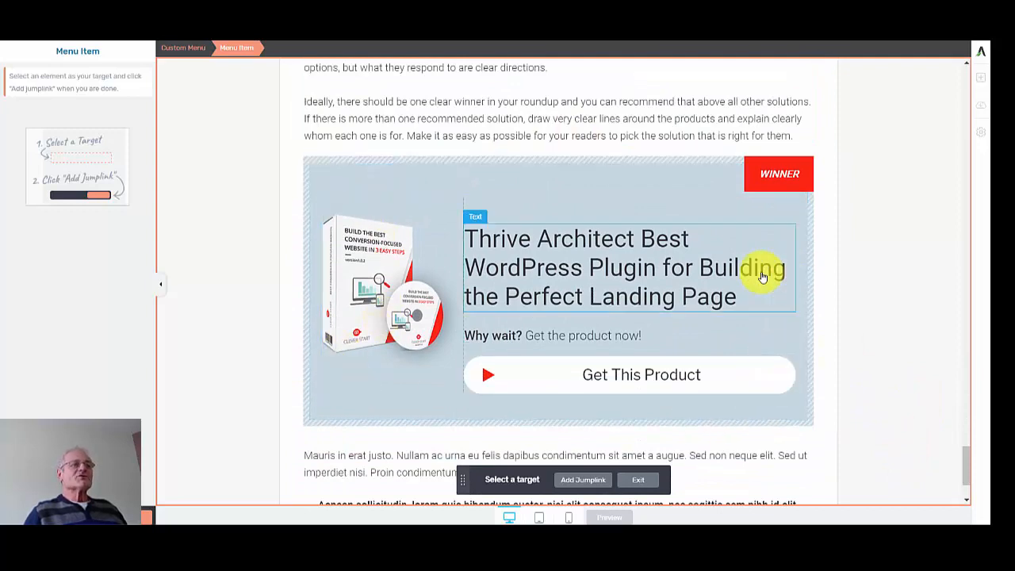
pyautogui.click(591, 274)
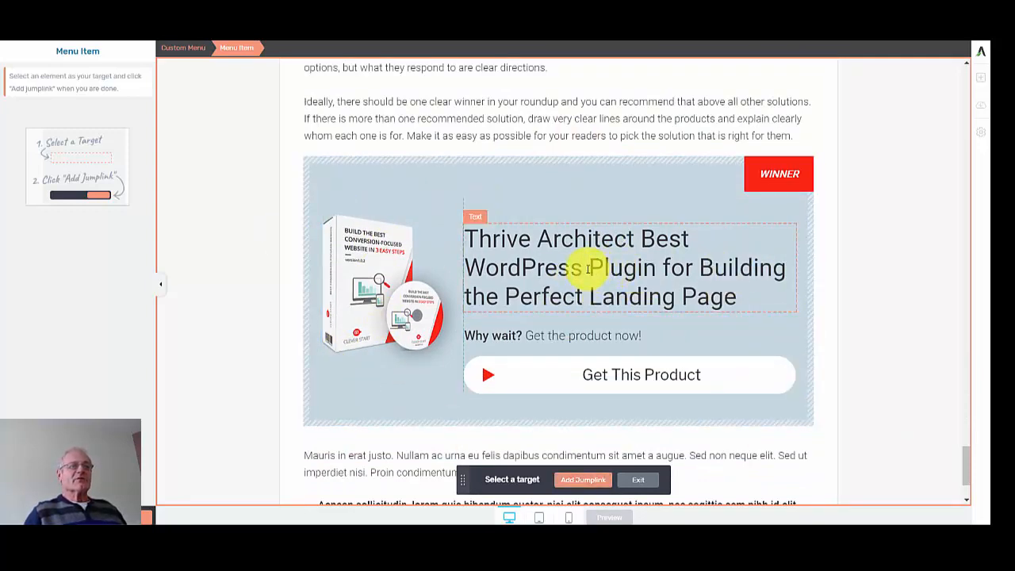
pyautogui.click(578, 480)
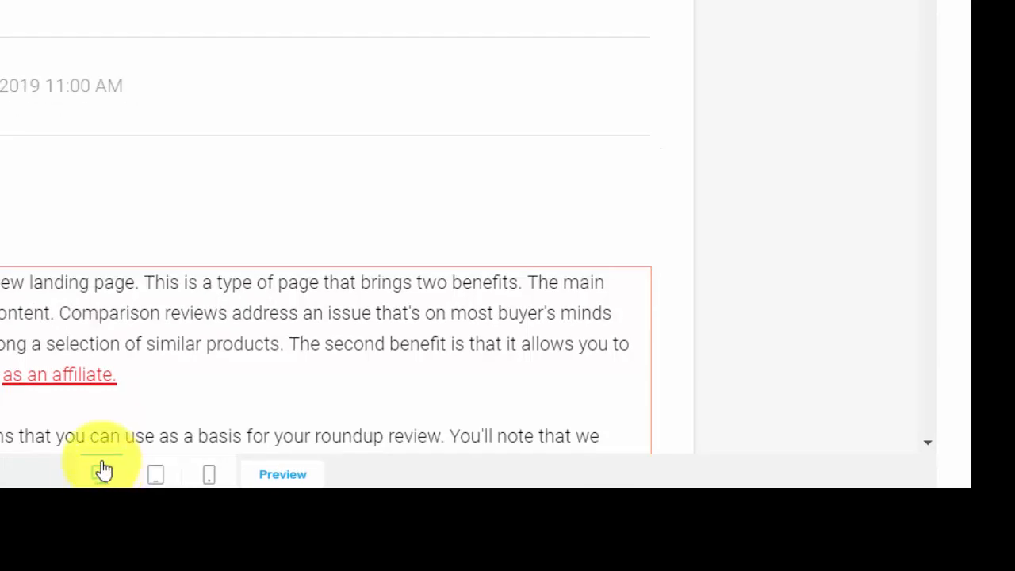
# Step: Check the page in the tablet and mobile layouts and test the OFFER link in the page preview
pyautogui.click(158, 475)
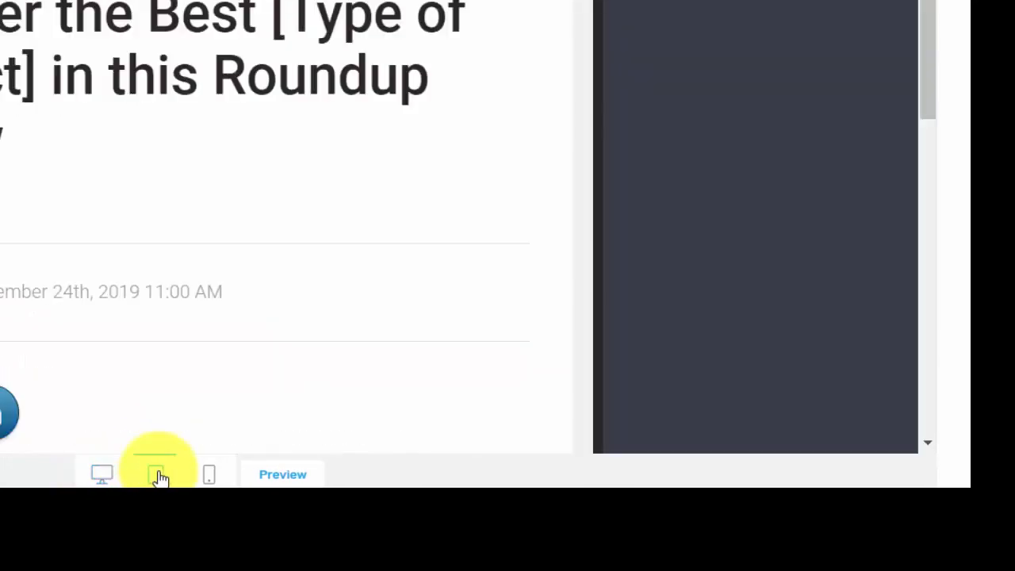
pyautogui.click(209, 475)
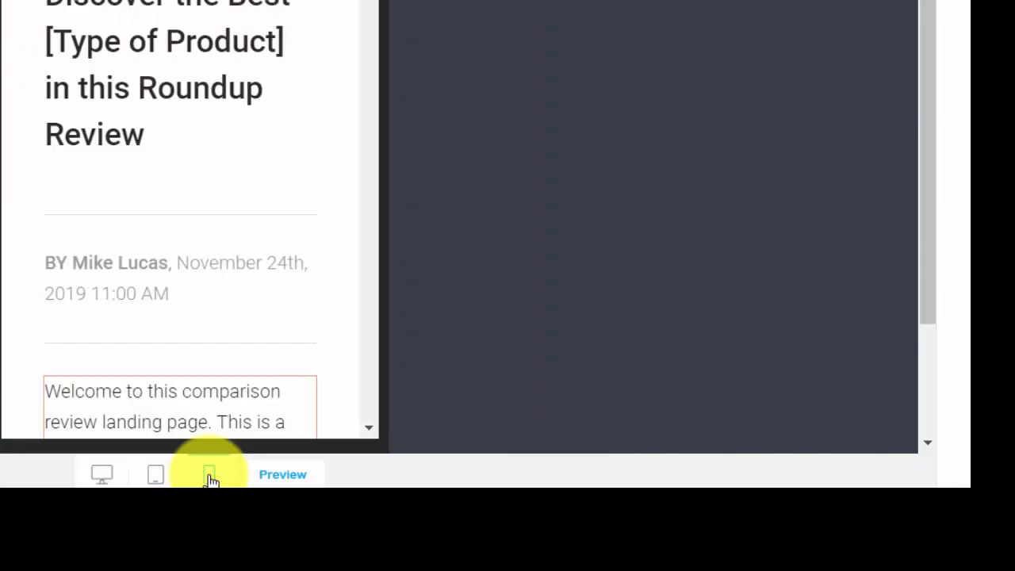
pyautogui.click(279, 476)
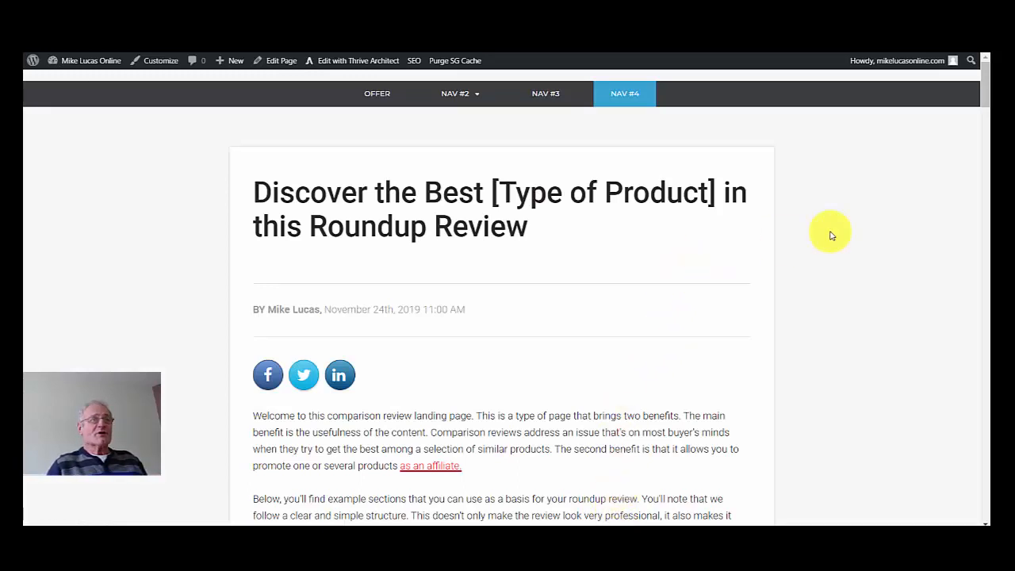
pyautogui.scroll(-1, 830, 235)
pyautogui.scroll(1, 829, 236)
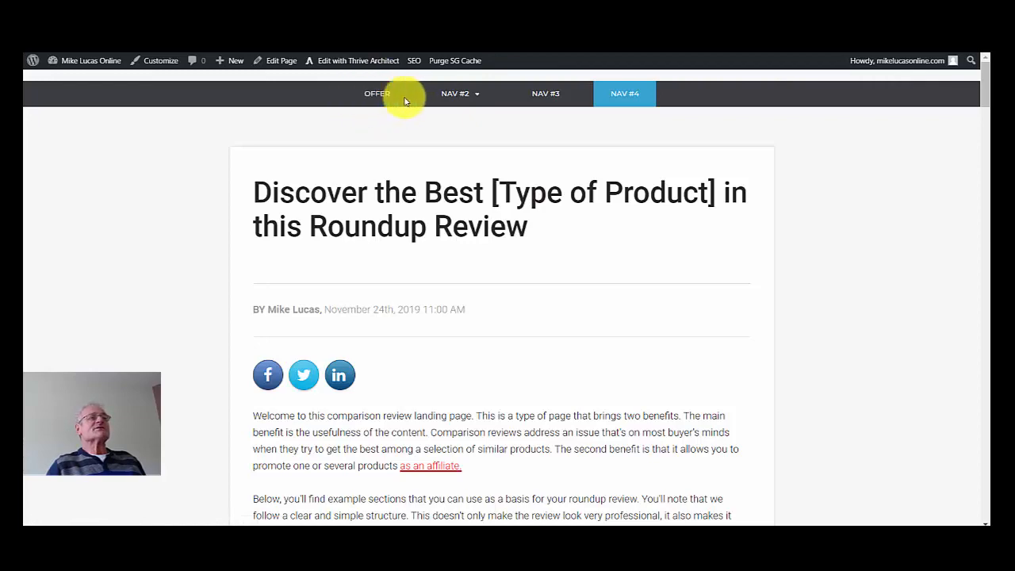
pyautogui.click(364, 96)
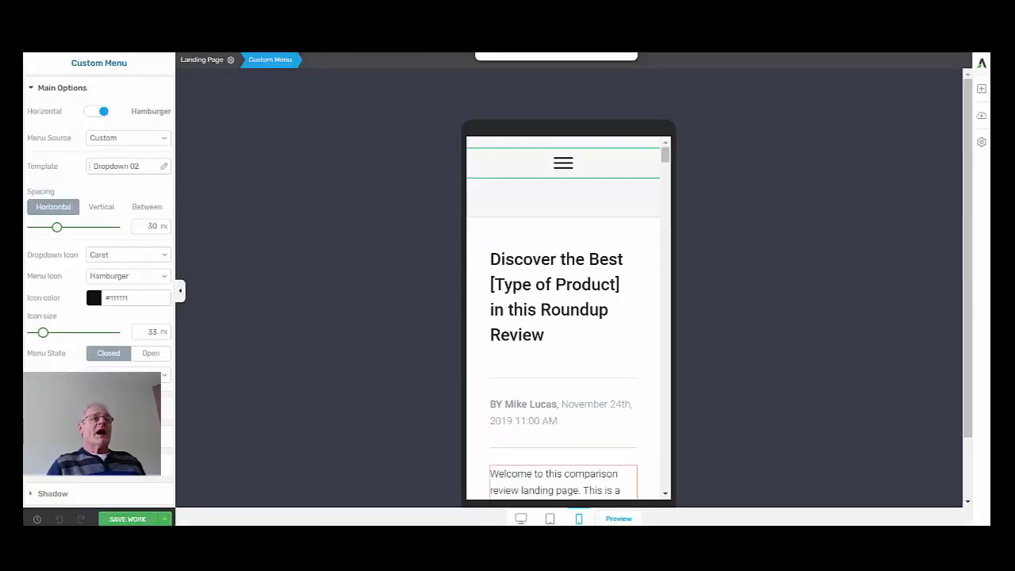
# Step: Return to the desktop layout and enable Smooth Animation for the OFFER item's jumplink
pyautogui.click(521, 519)
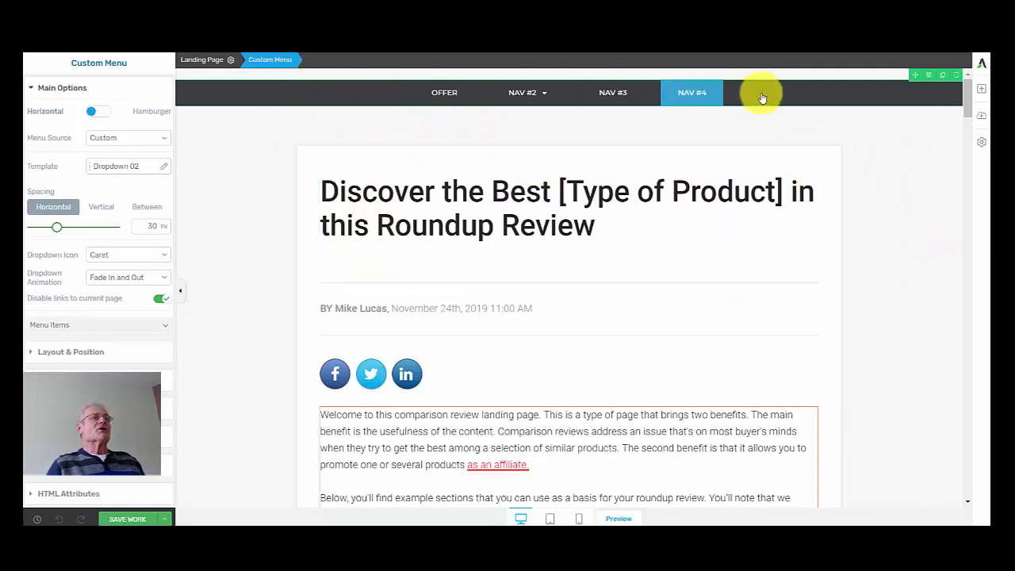
pyautogui.click(449, 92)
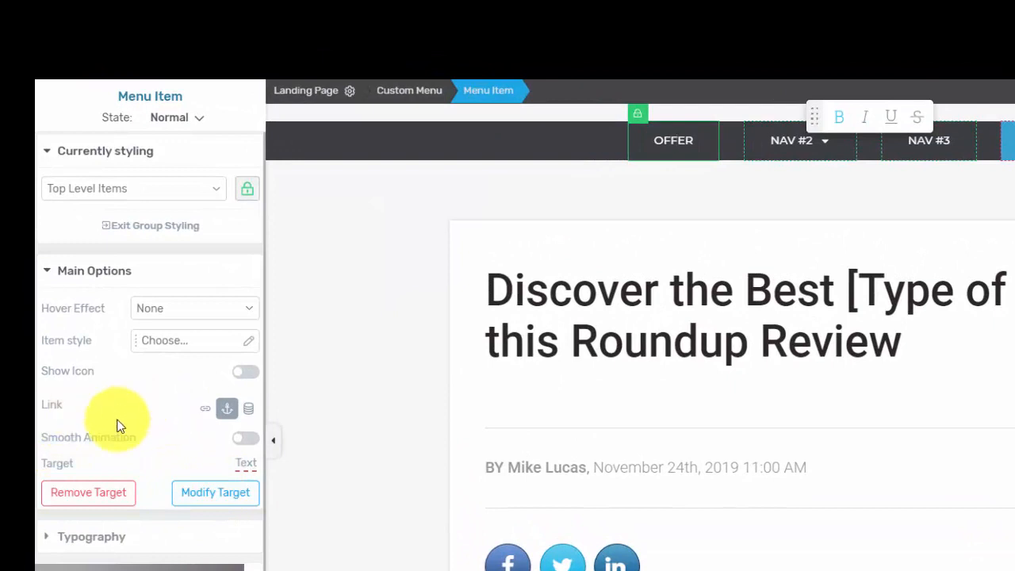
pyautogui.click(244, 439)
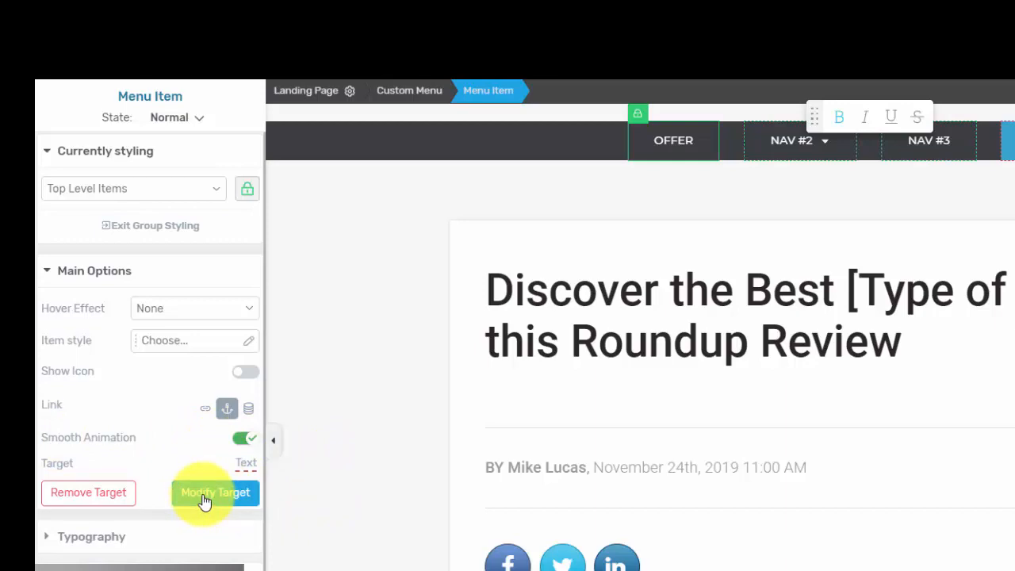
# Step: Set the OFFER item's jumplink target again to the "Thrive Architect Best WordPress Plugin for Building the Perfect Landing Page" text and save the work
pyautogui.click(204, 501)
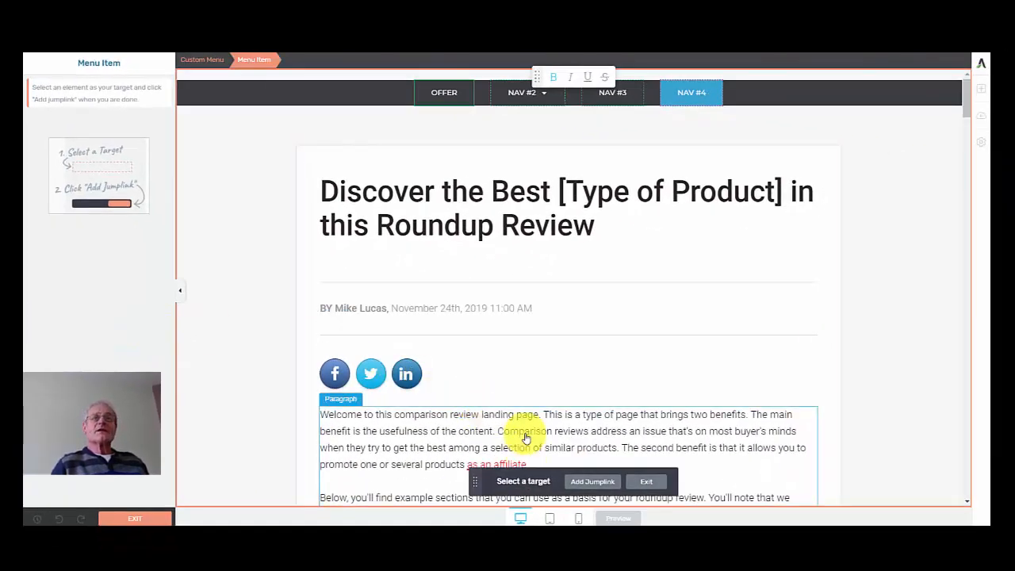
pyautogui.click(565, 425)
pyautogui.moveTo(969, 101); pyautogui.dragTo(963, 465)
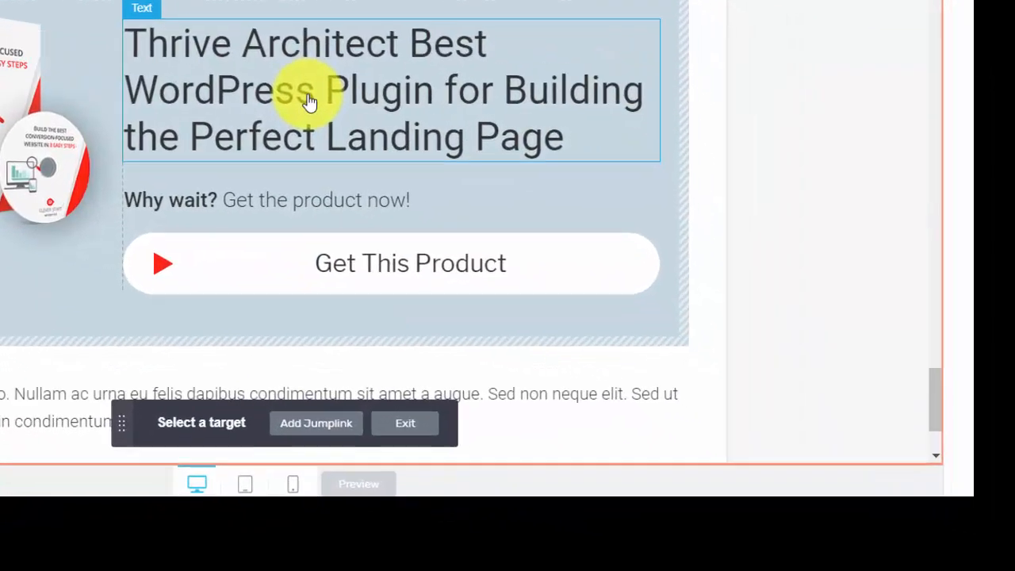
pyautogui.click(589, 287)
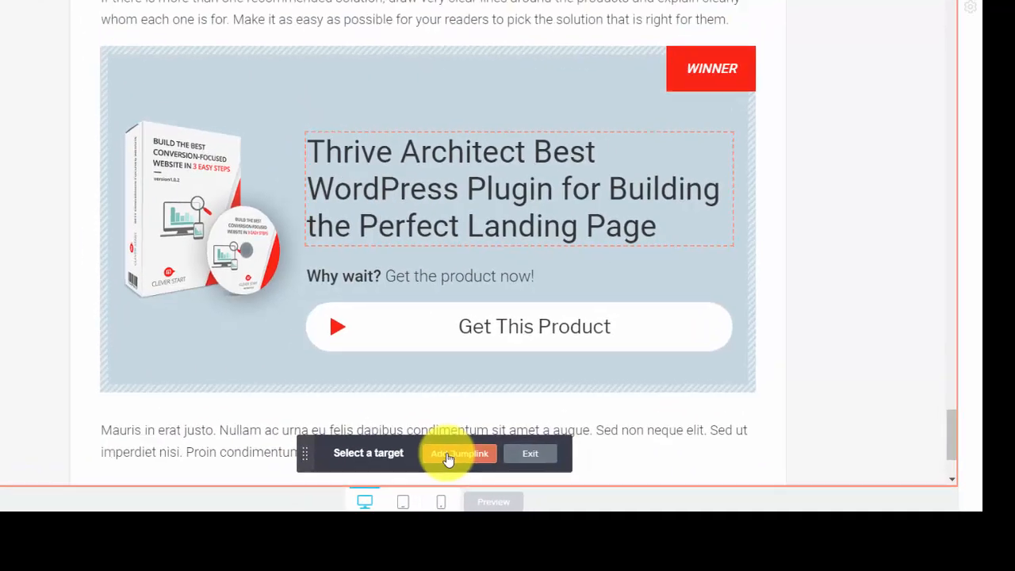
pyautogui.click(448, 459)
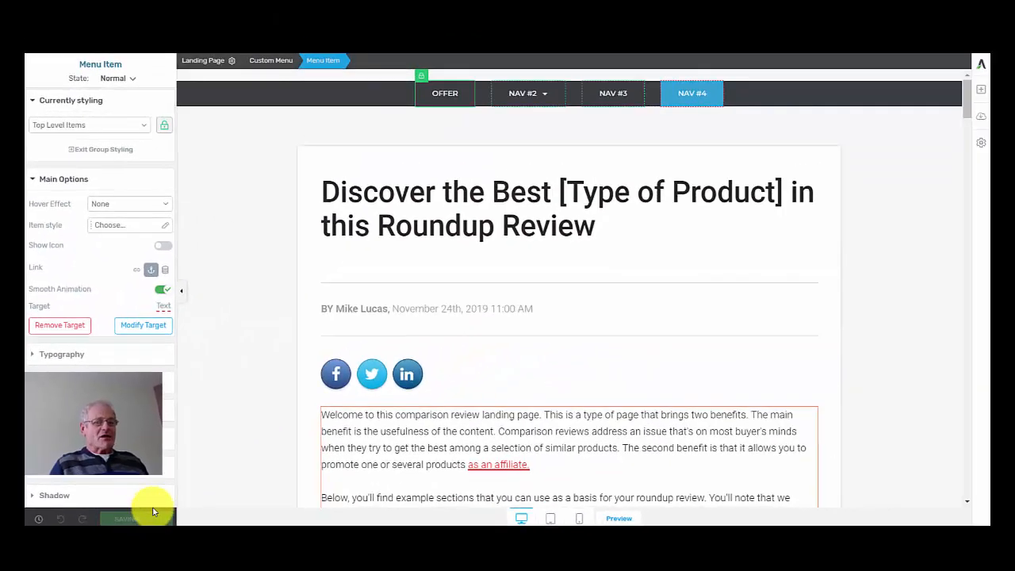
pyautogui.click(269, 474)
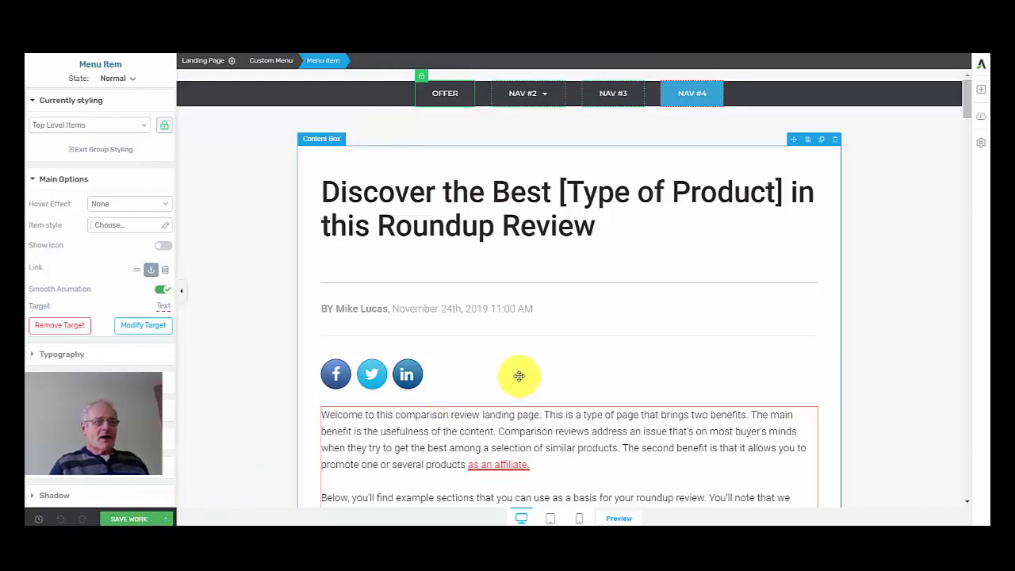
# Step: Test the OFFER link's smooth jump to the WINNER box in the page preview and return to the editor
pyautogui.click(623, 519)
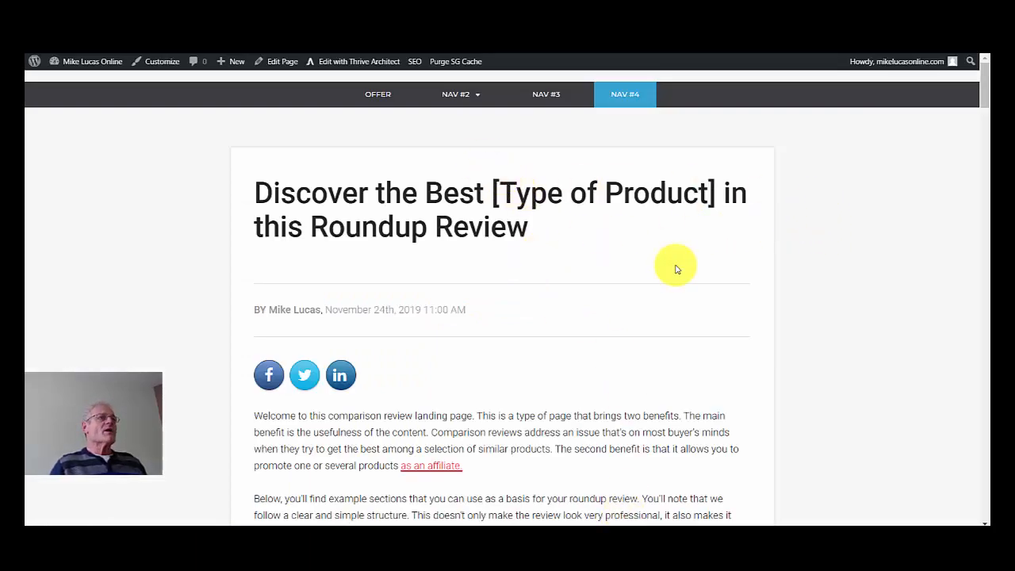
pyautogui.click(382, 100)
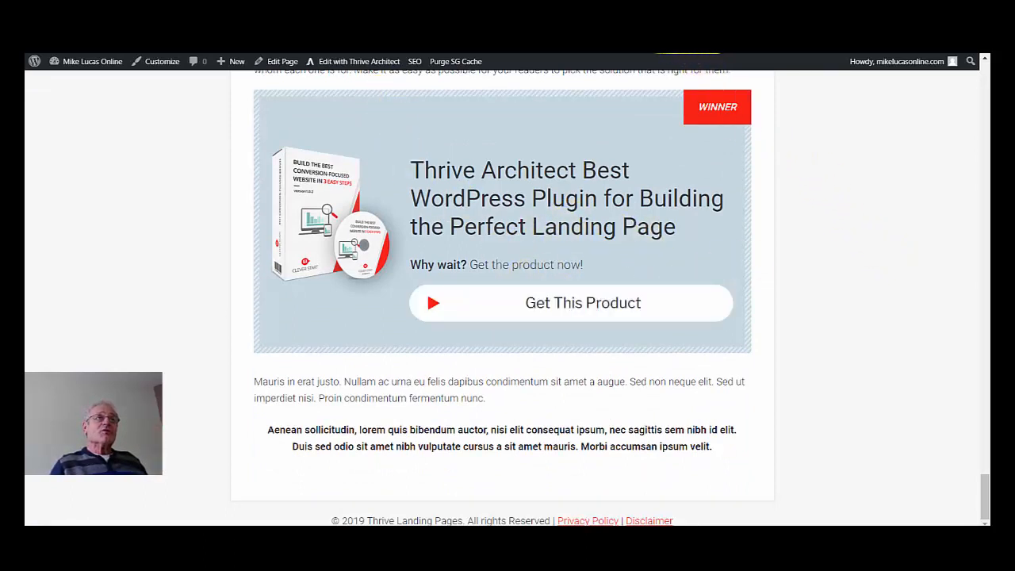
pyautogui.hotkey('ctrl', 'shift', 'Tab')
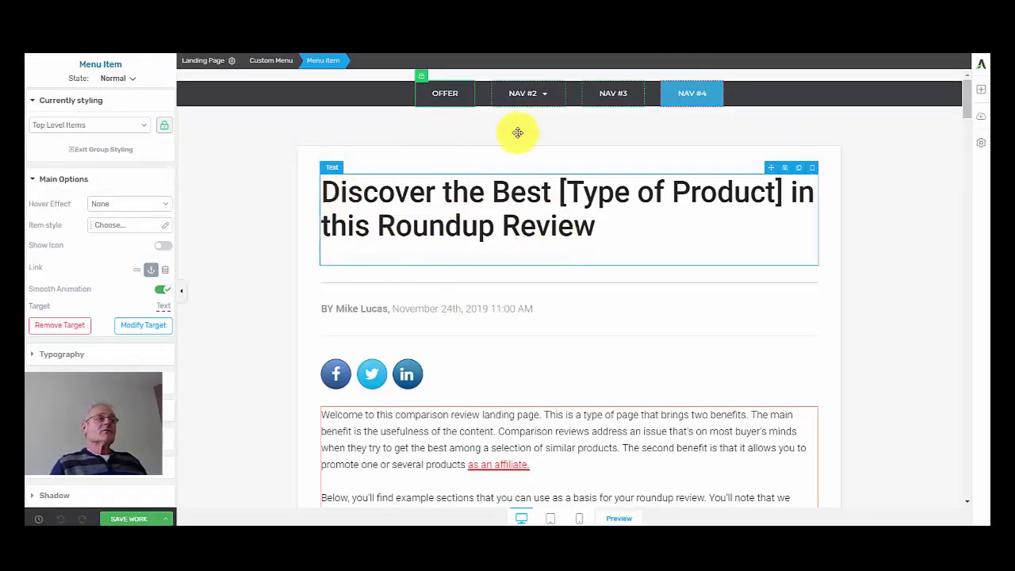
pyautogui.click(984, 92)
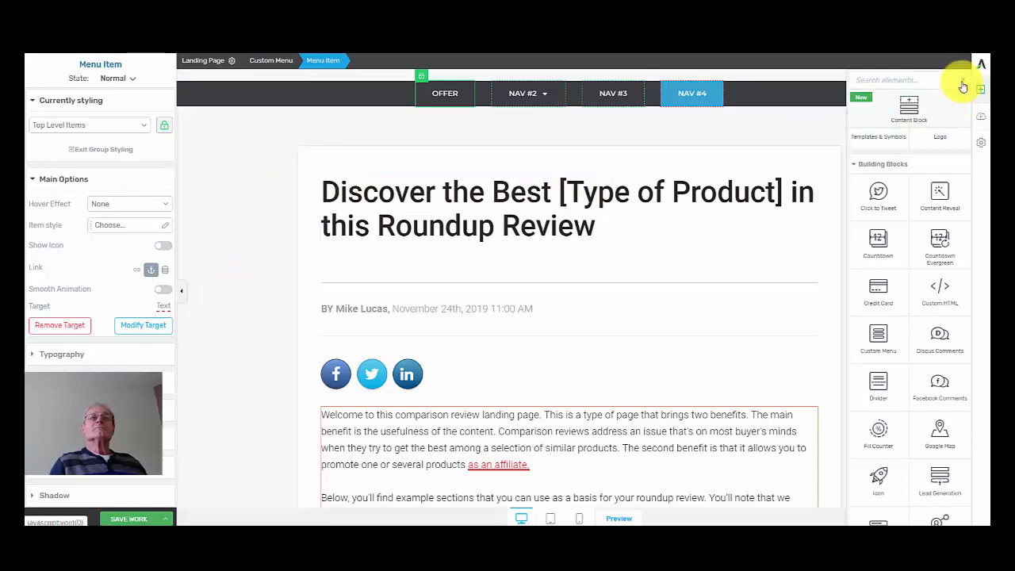
pyautogui.click(777, 143)
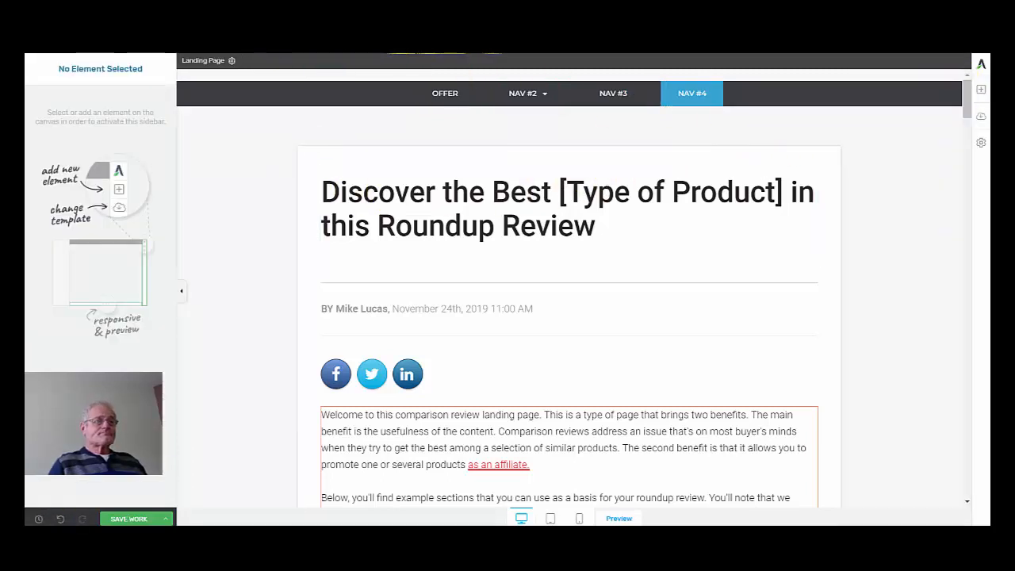